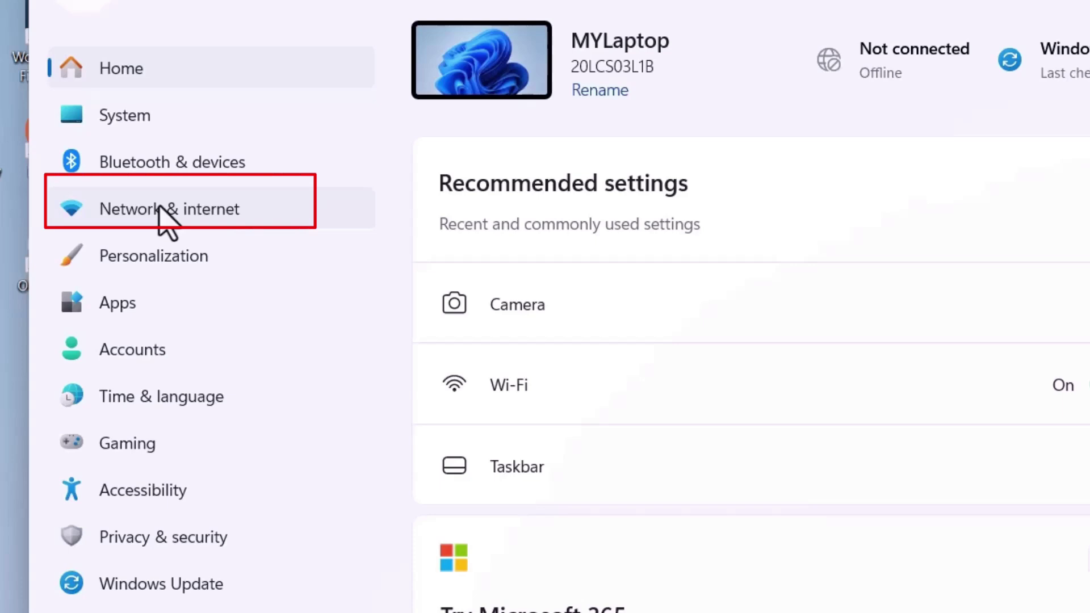
# Connect to the Srkmbr Wi-Fi network from the available networks with automatic connection enabled, and close Settings.
pyautogui.click(163, 213)
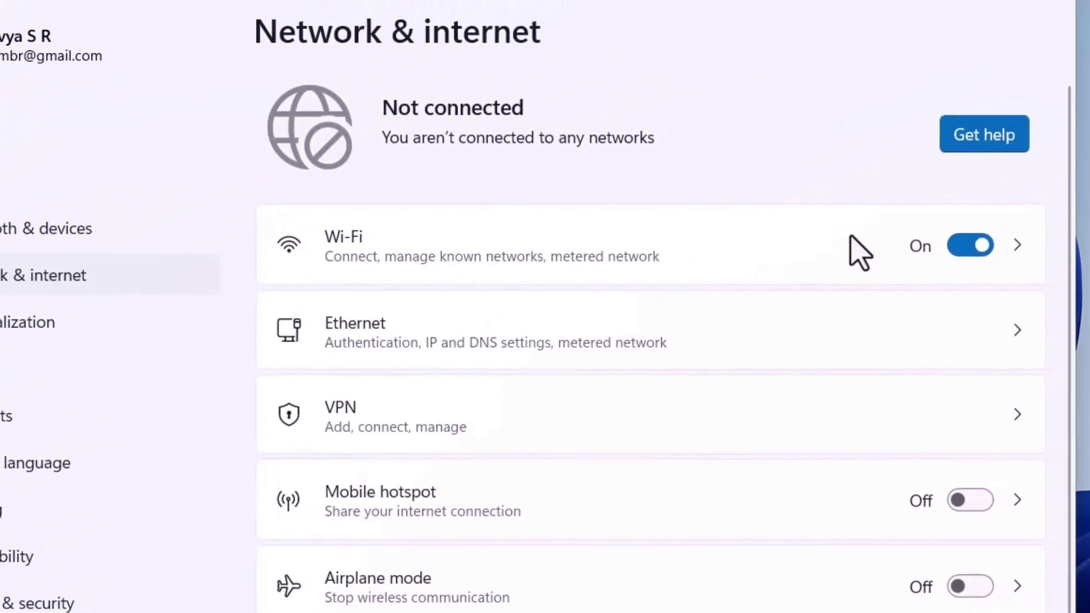
pyautogui.click(605, 278)
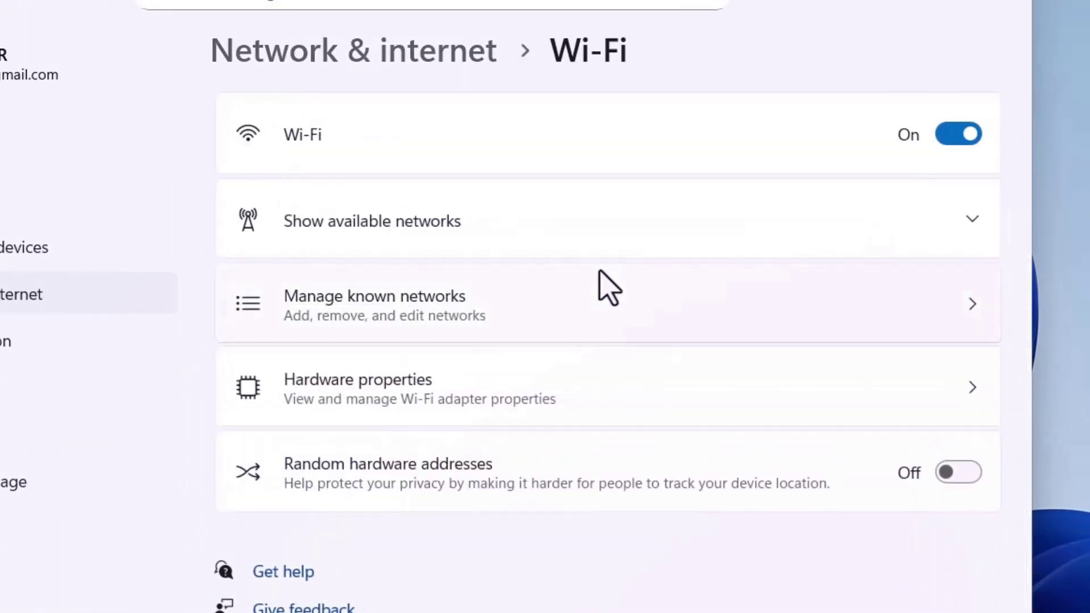
pyautogui.click(735, 281)
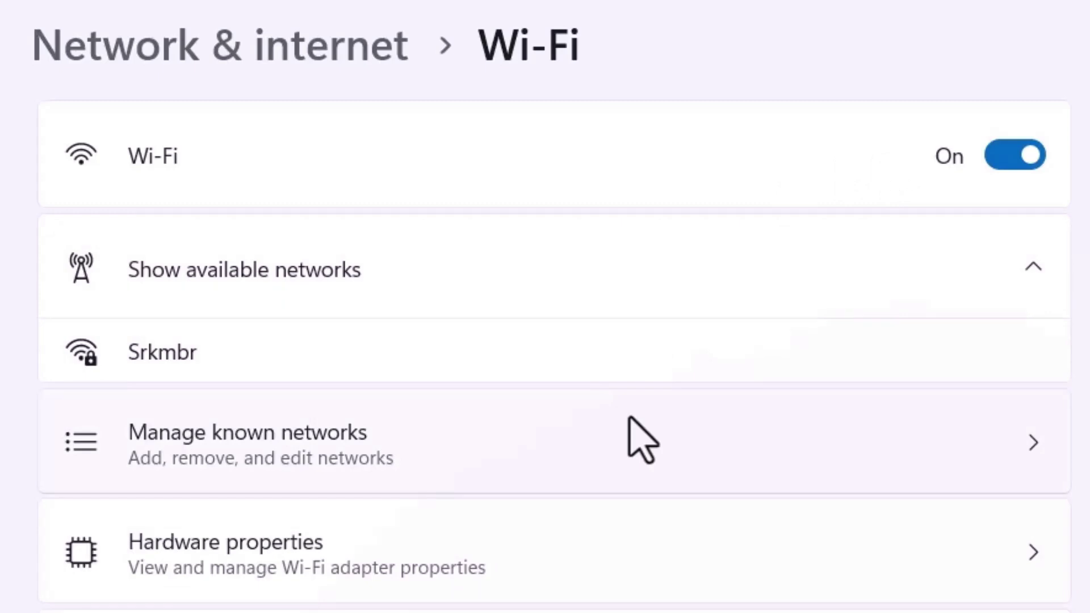
pyautogui.click(435, 350)
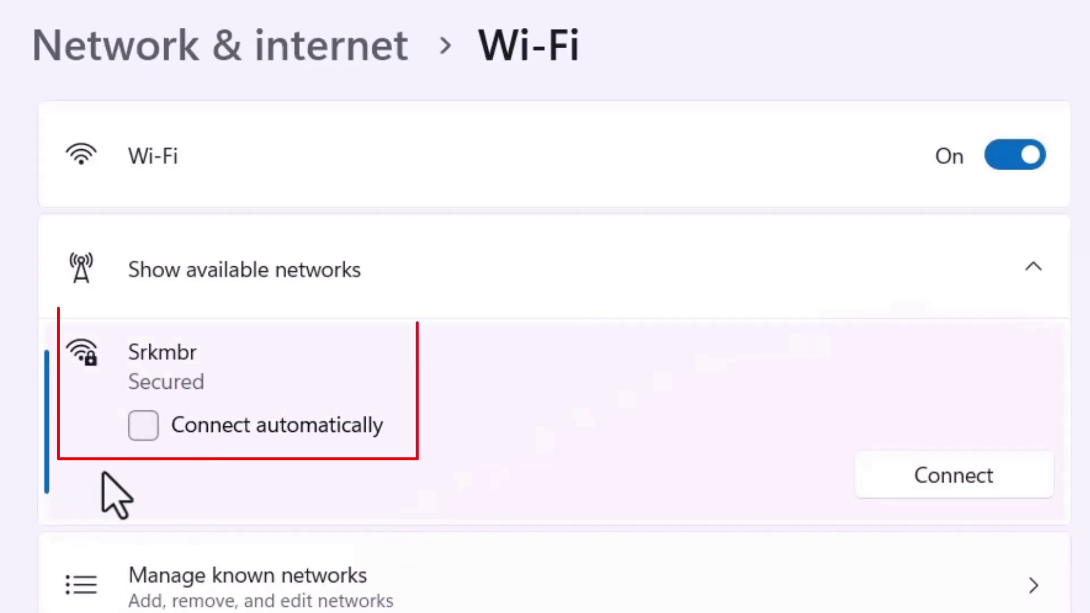
pyautogui.click(146, 435)
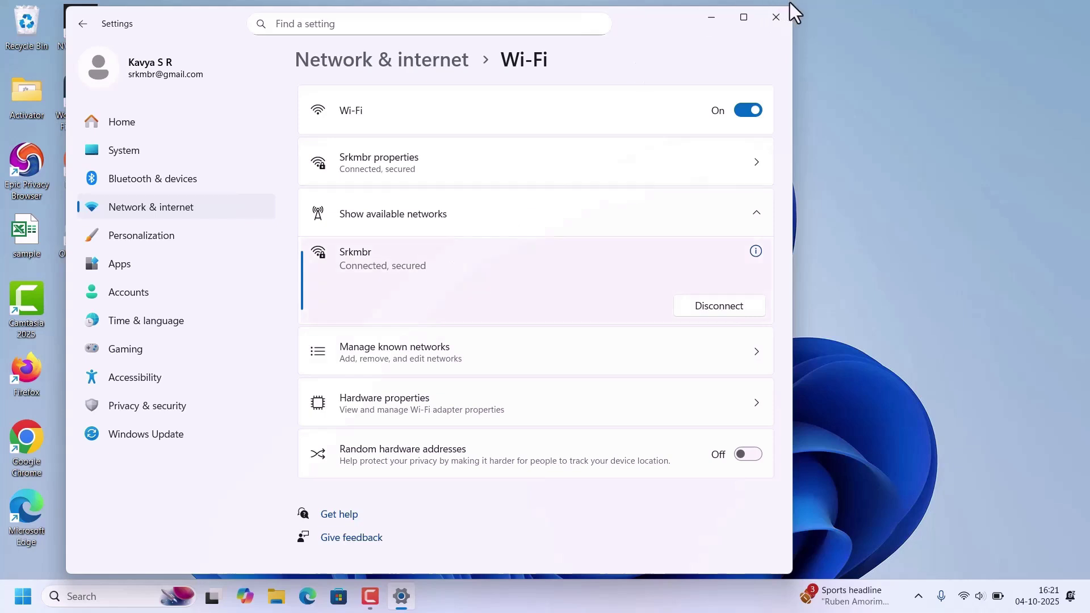
pyautogui.click(775, 17)
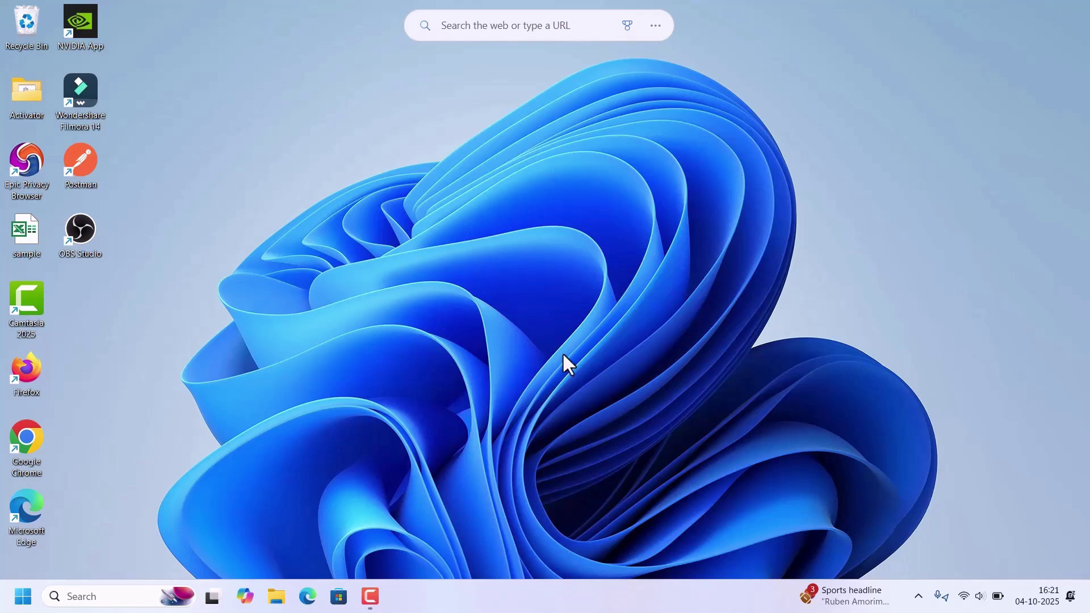
# Open the known Wi-Fi networks in Settings and forget the saved Srkmbr network.
pyautogui.click(23, 596)
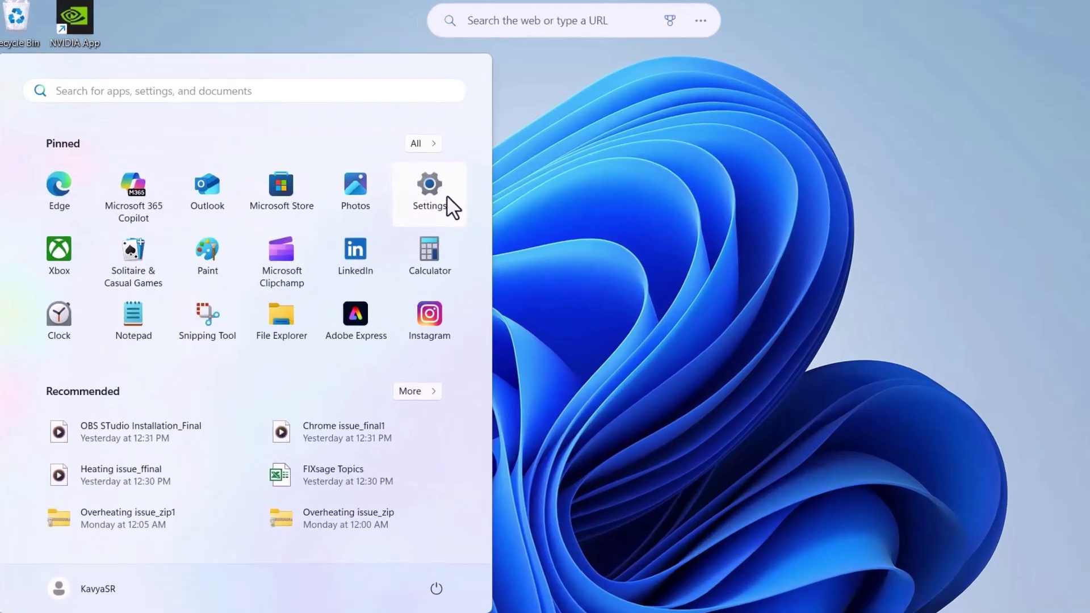
pyautogui.click(447, 199)
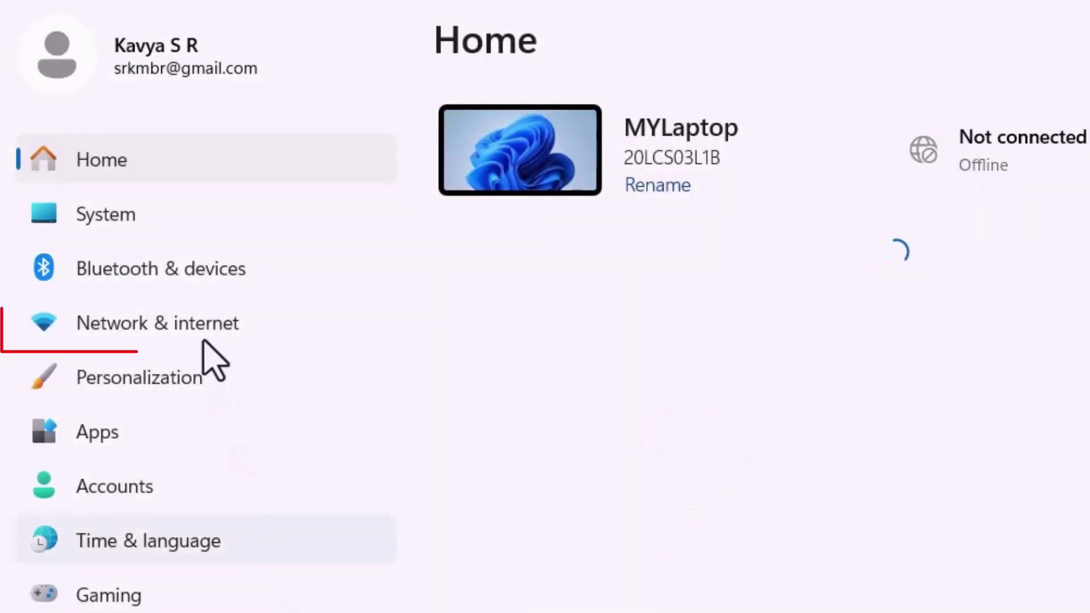
pyautogui.click(91, 341)
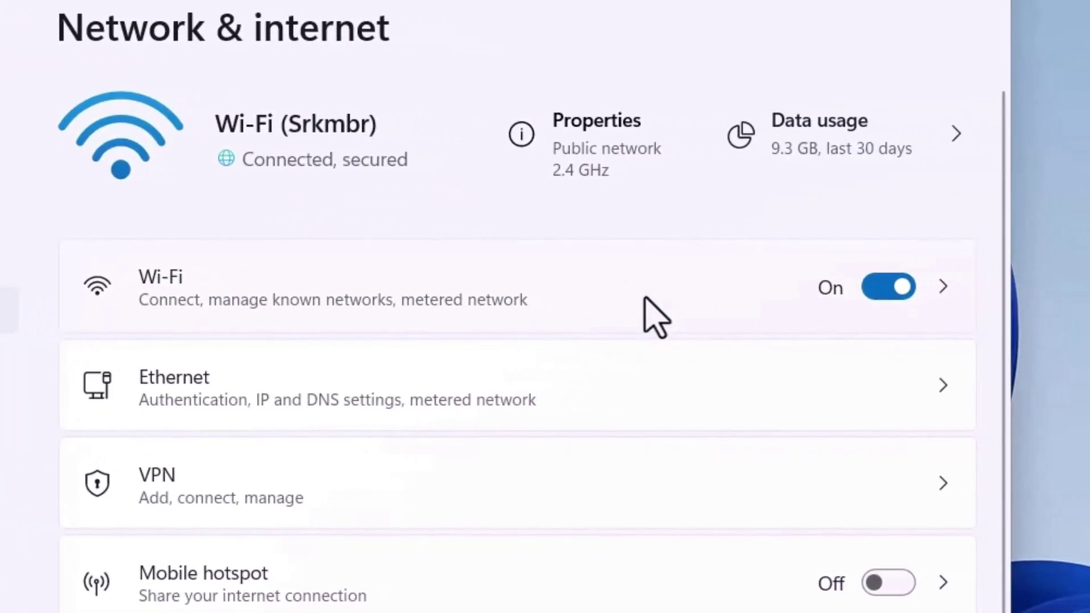
pyautogui.click(646, 299)
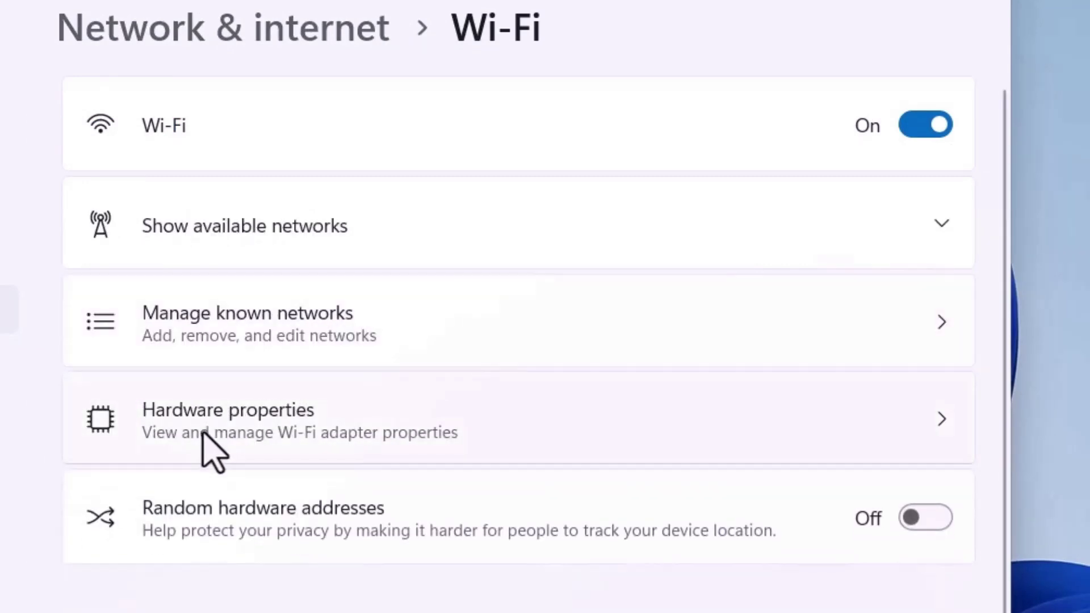
pyautogui.click(295, 328)
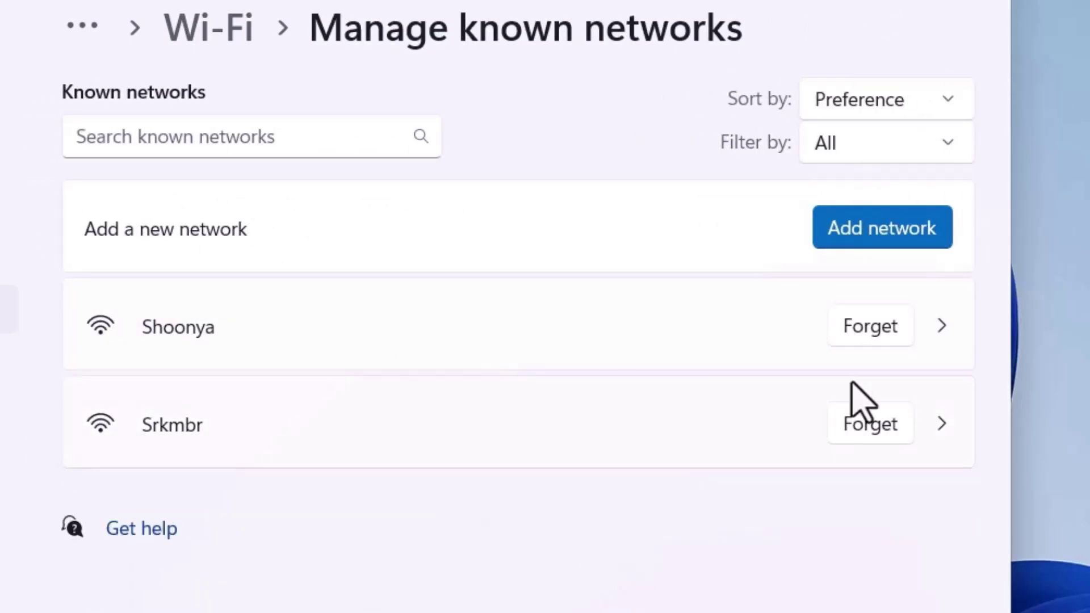
pyautogui.click(865, 433)
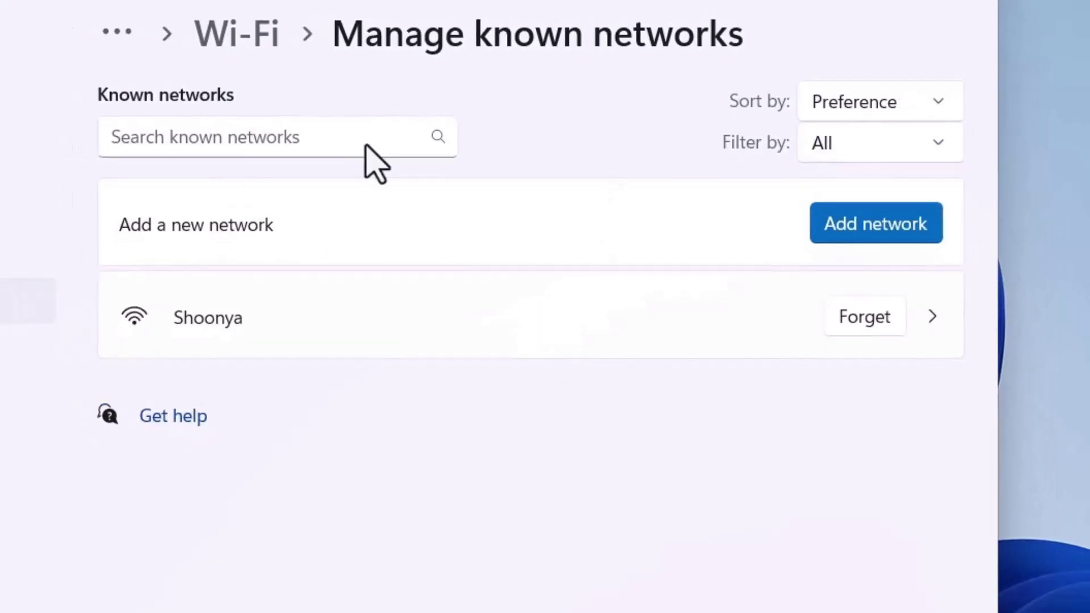
# Return to the Wi-Fi settings and switch Wi-Fi off and back on.
pyautogui.click(37, 25)
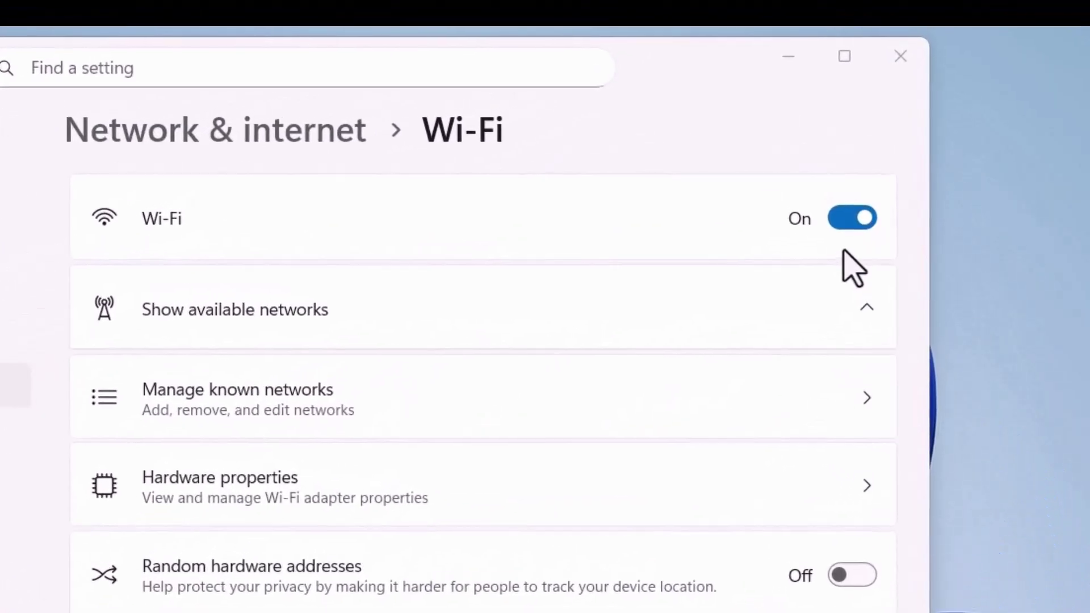
pyautogui.click(851, 224)
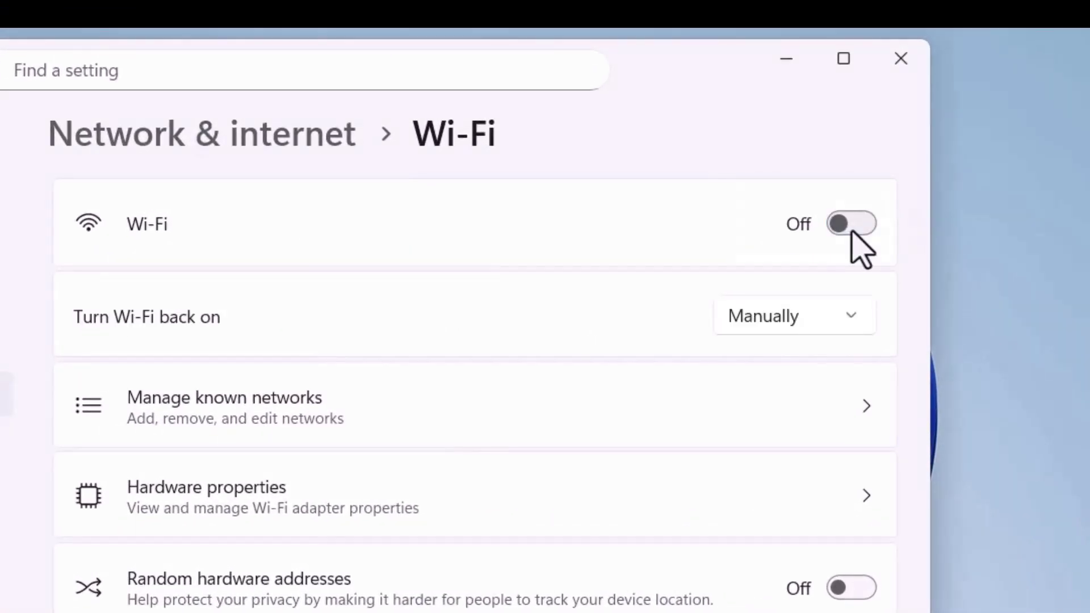
pyautogui.click(852, 227)
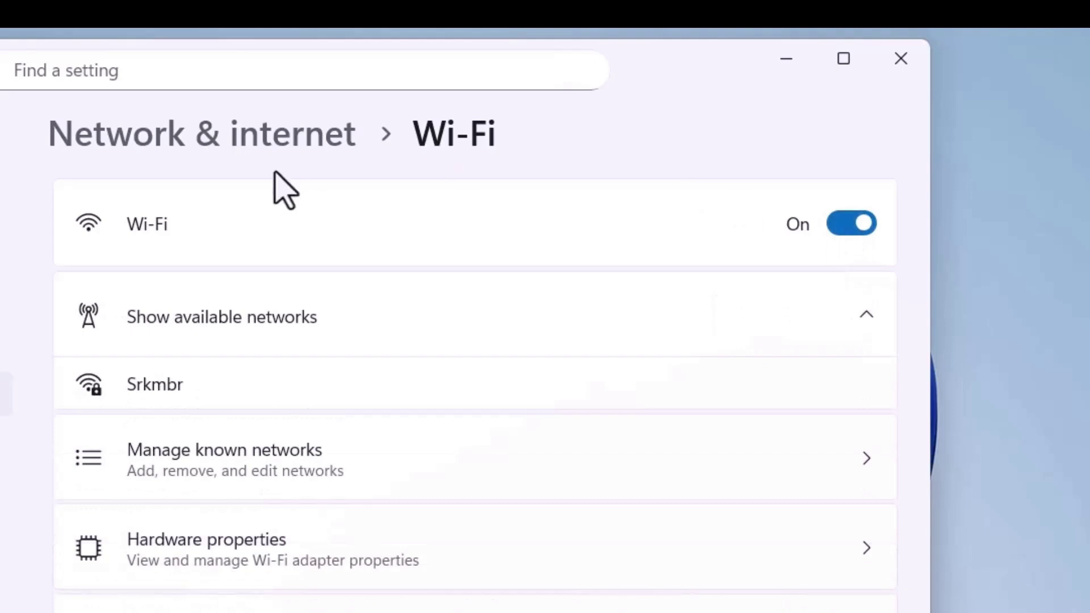
# Reconnect to the Srkmbr network by entering the Wi-Fi password, and close Settings.
pyautogui.click(255, 396)
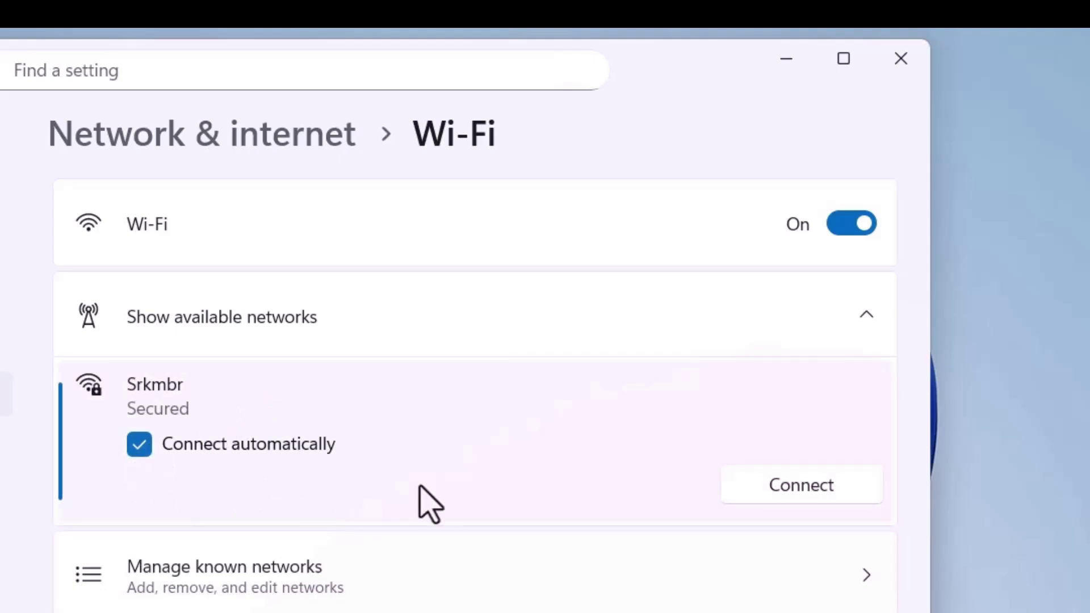
pyautogui.click(823, 493)
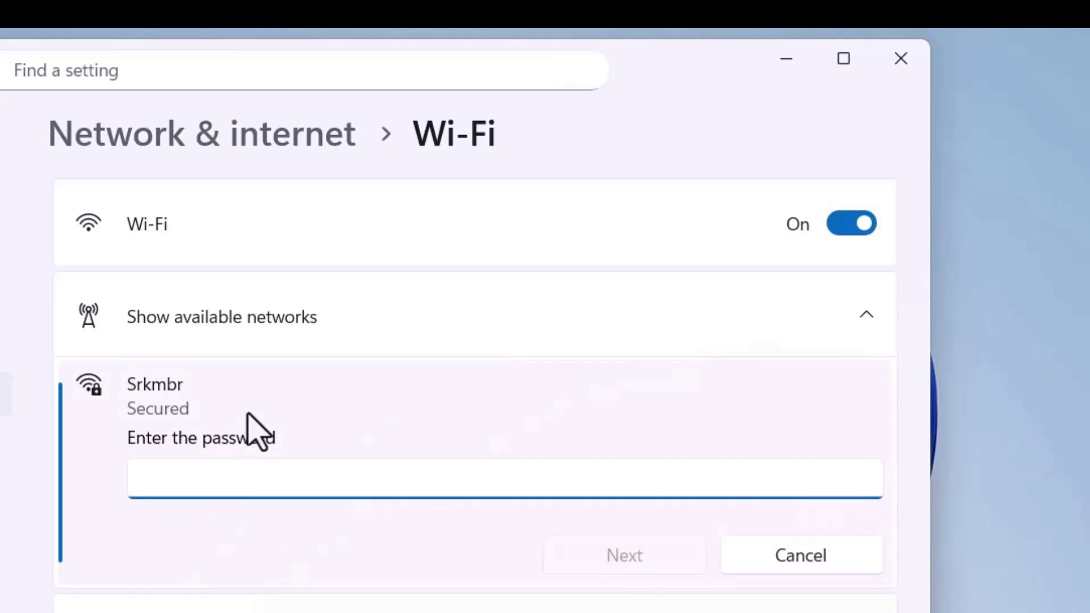
pyautogui.write('•••••••••')
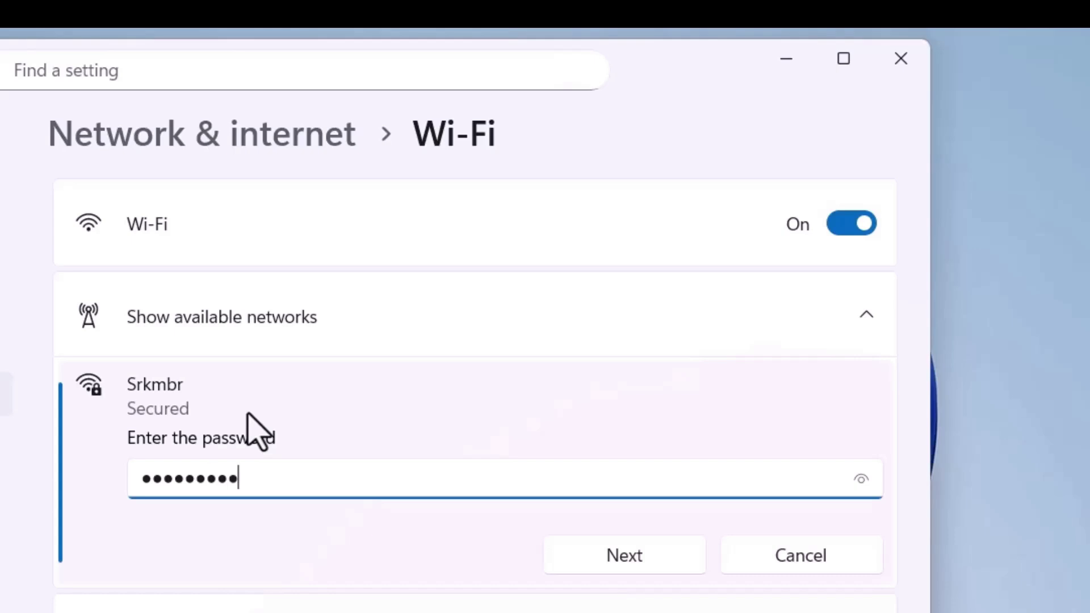
pyautogui.write('•')
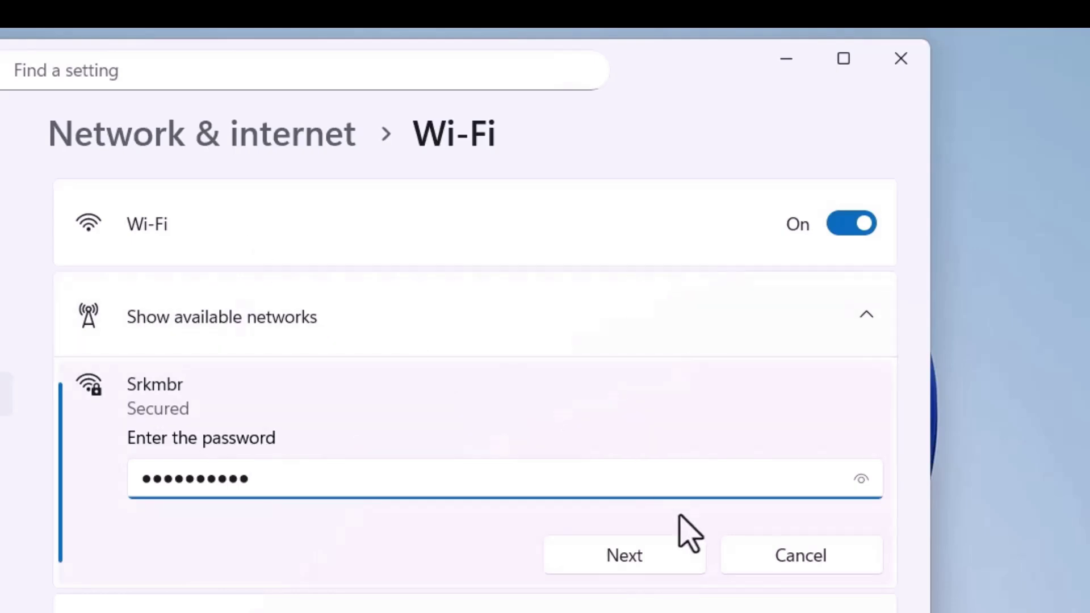
pyautogui.click(605, 577)
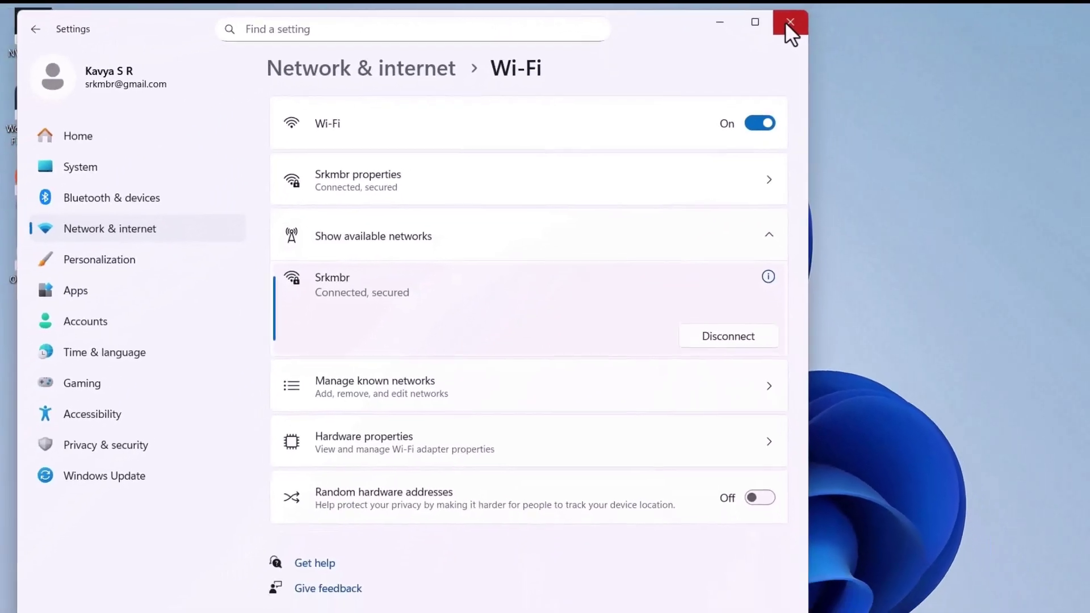
pyautogui.click(790, 22)
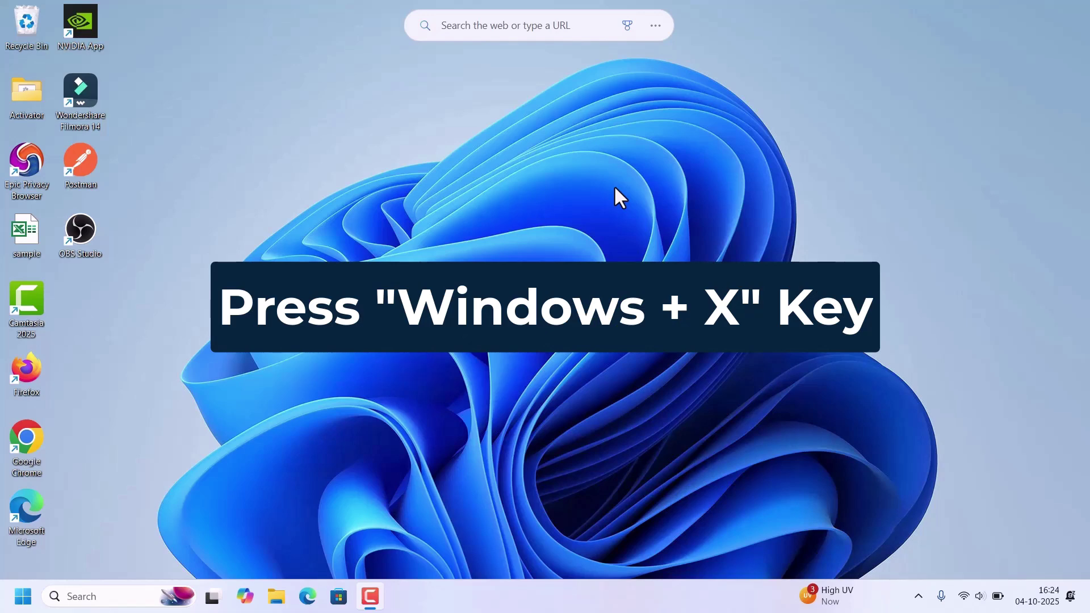
# Open the properties of the Intel(R) Dual Band Wireless-AC 8265 network adapter in Device Manager.
pyautogui.press('super+x')
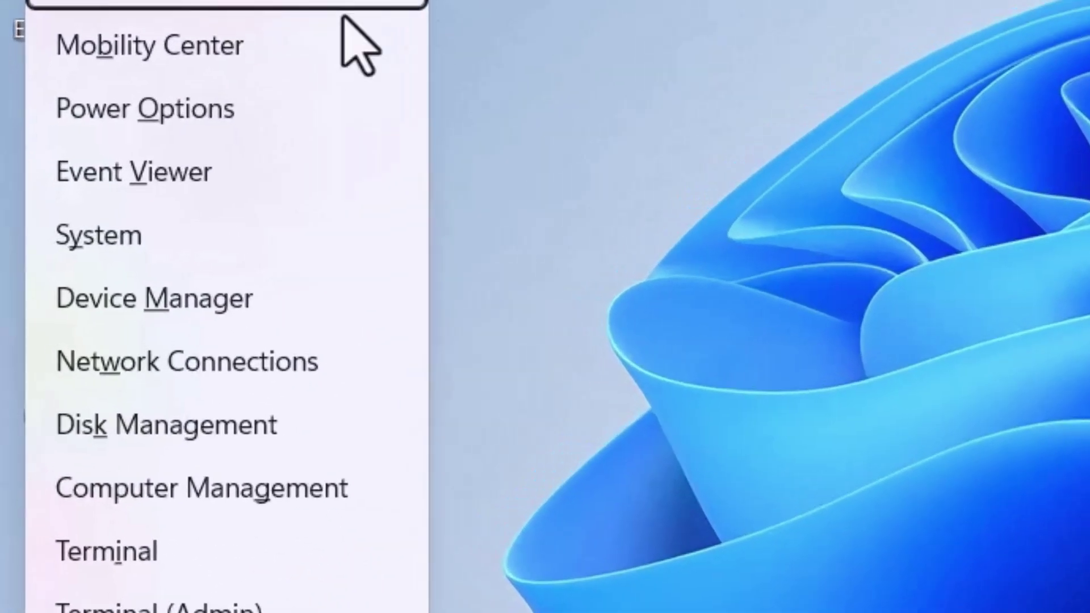
pyautogui.click(137, 306)
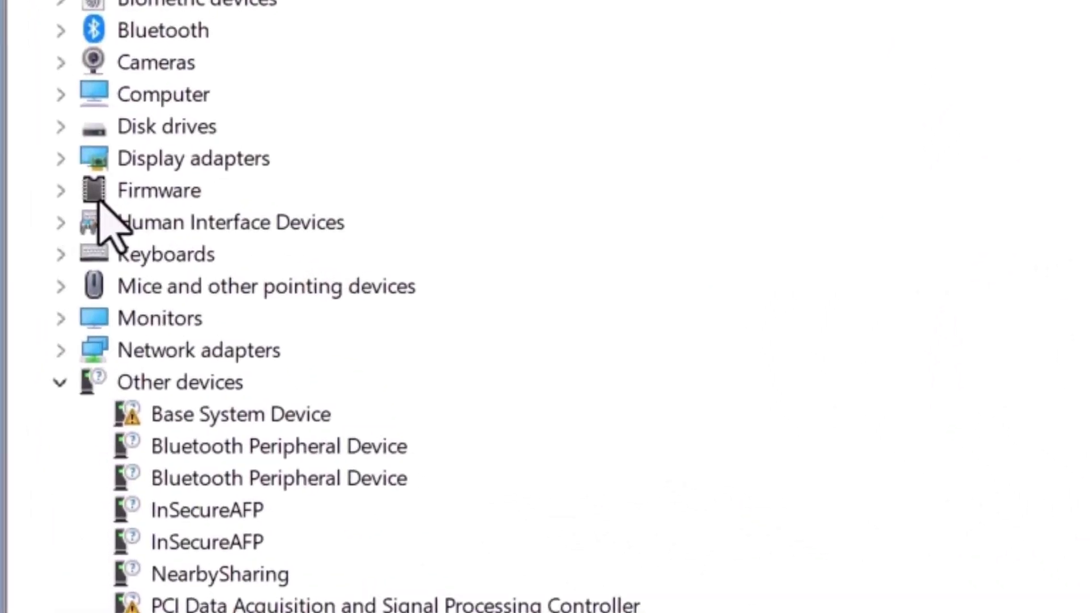
pyautogui.click(59, 351)
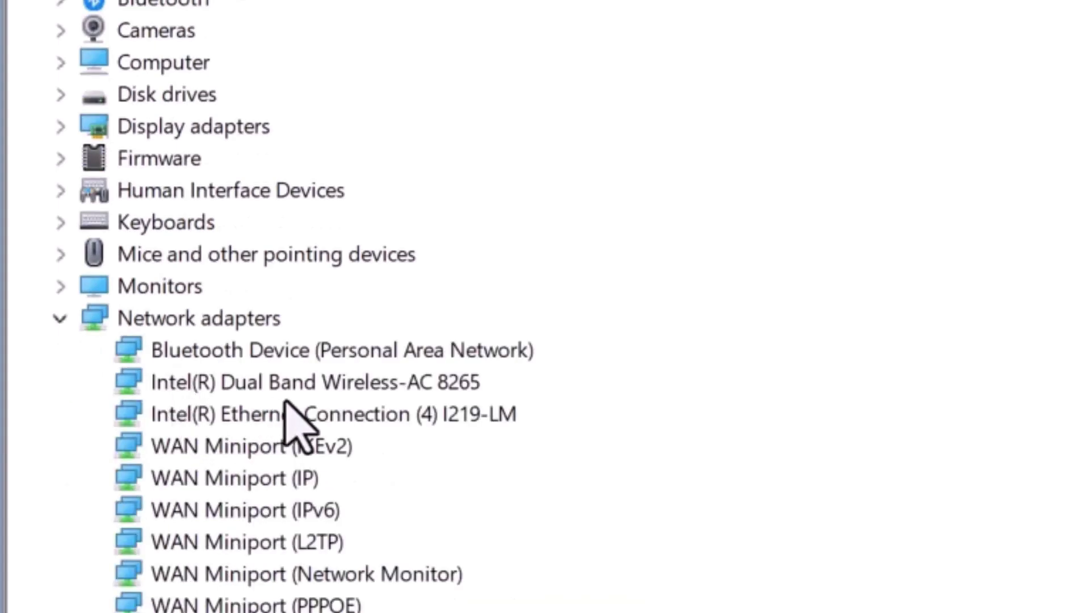
pyautogui.click(250, 392)
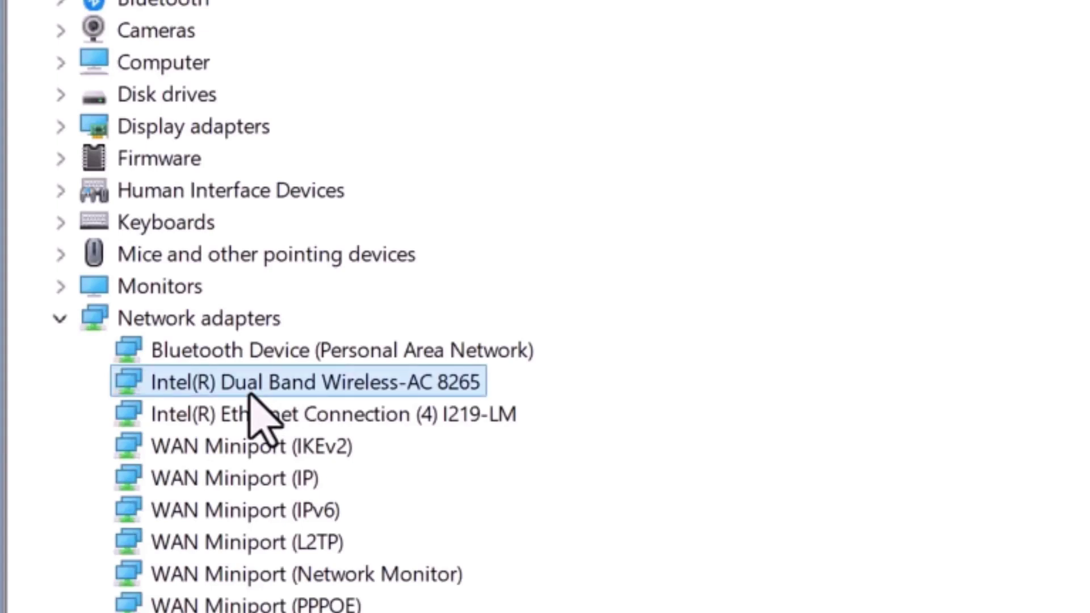
pyautogui.rightClick(250, 392)
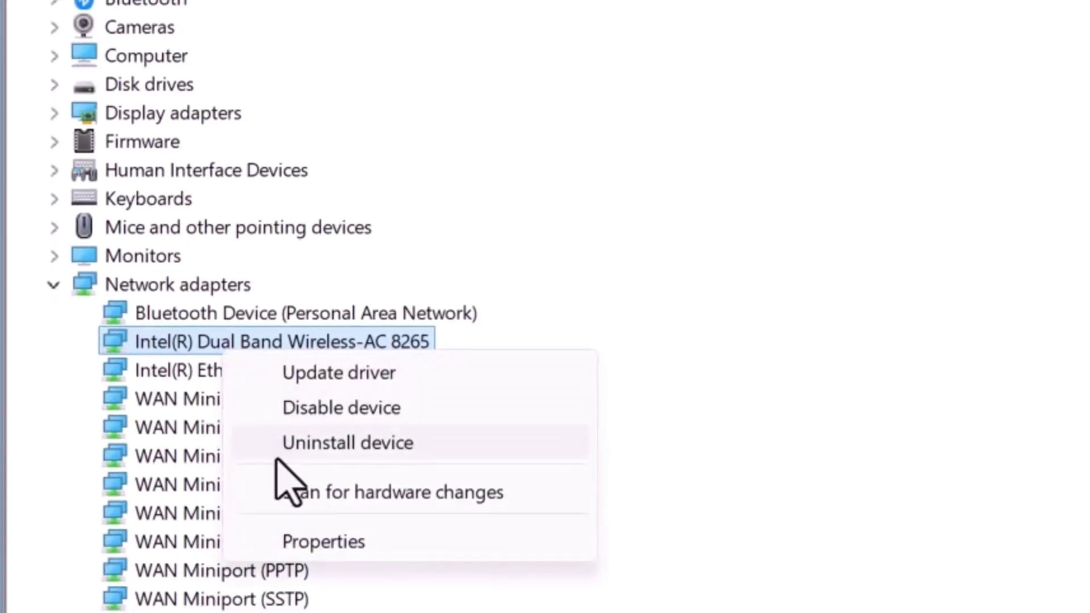
pyautogui.click(348, 541)
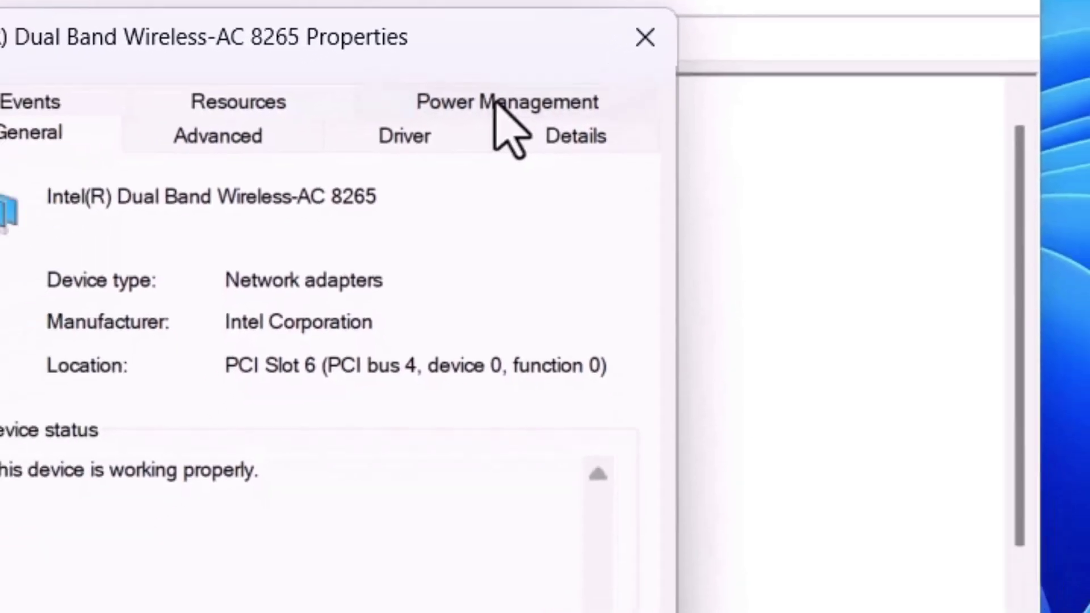
# Disable the adapter's power management option that lets the computer turn it off to save power, and close Device Manager.
pyautogui.click(494, 102)
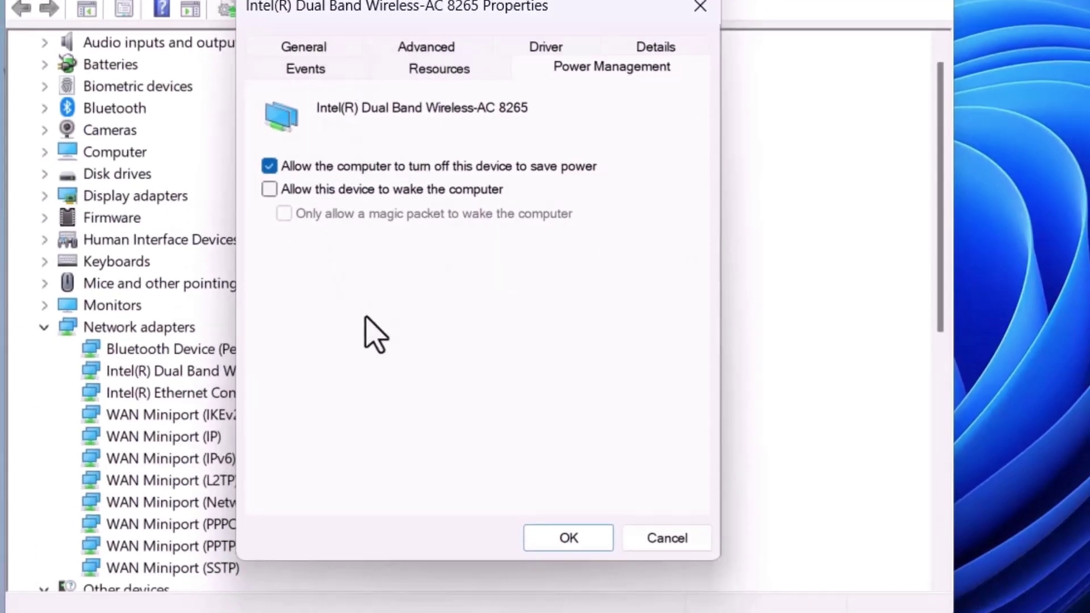
pyautogui.click(270, 166)
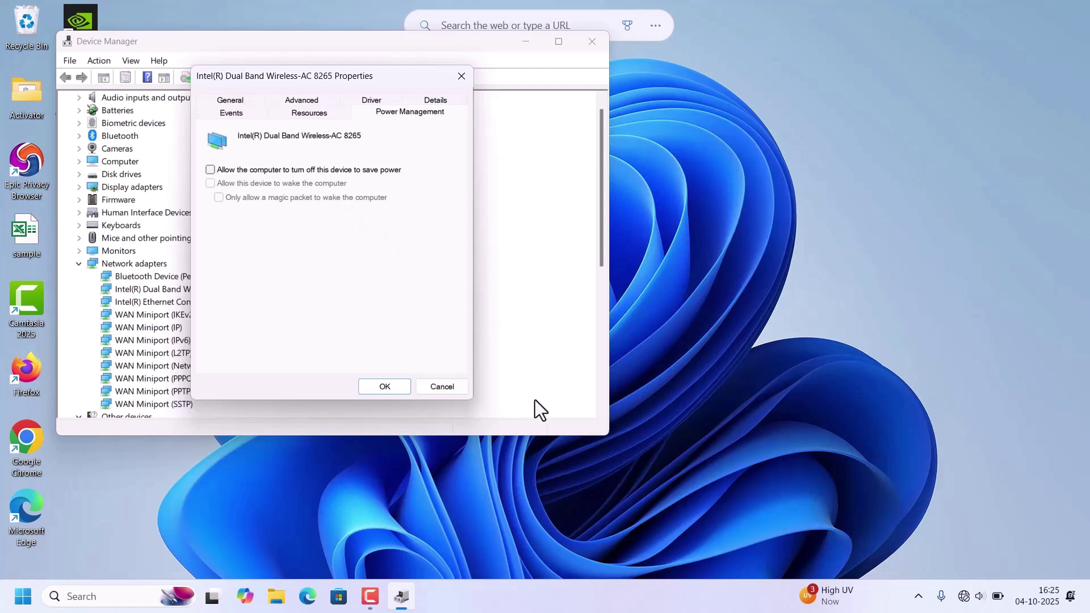
pyautogui.click(385, 387)
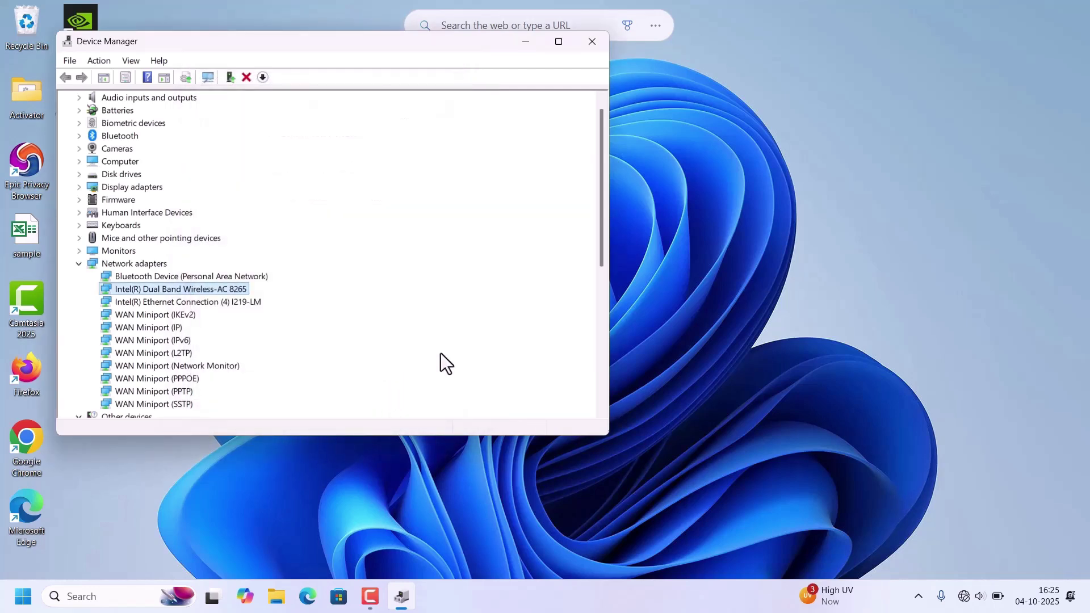
pyautogui.click(591, 43)
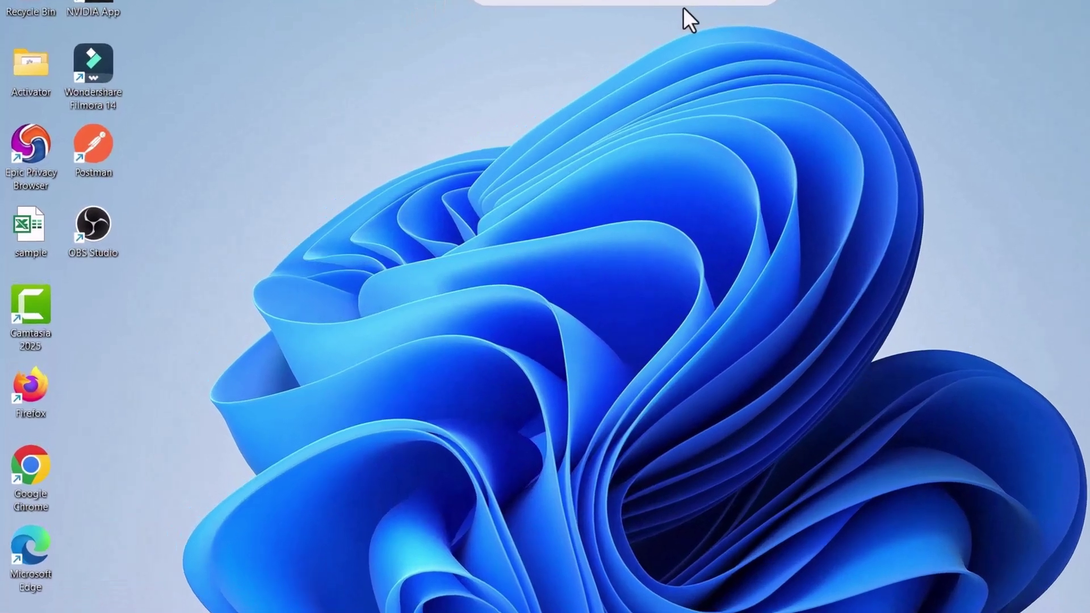
# Open Device Manager and expand the Network adapters category.
pyautogui.press('super+x')
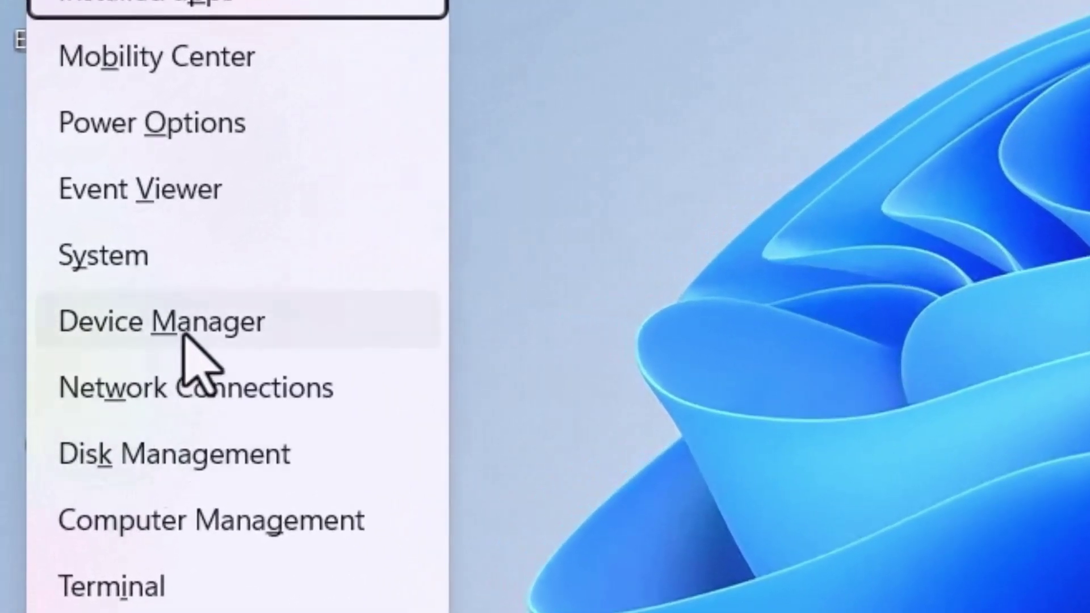
pyautogui.click(174, 331)
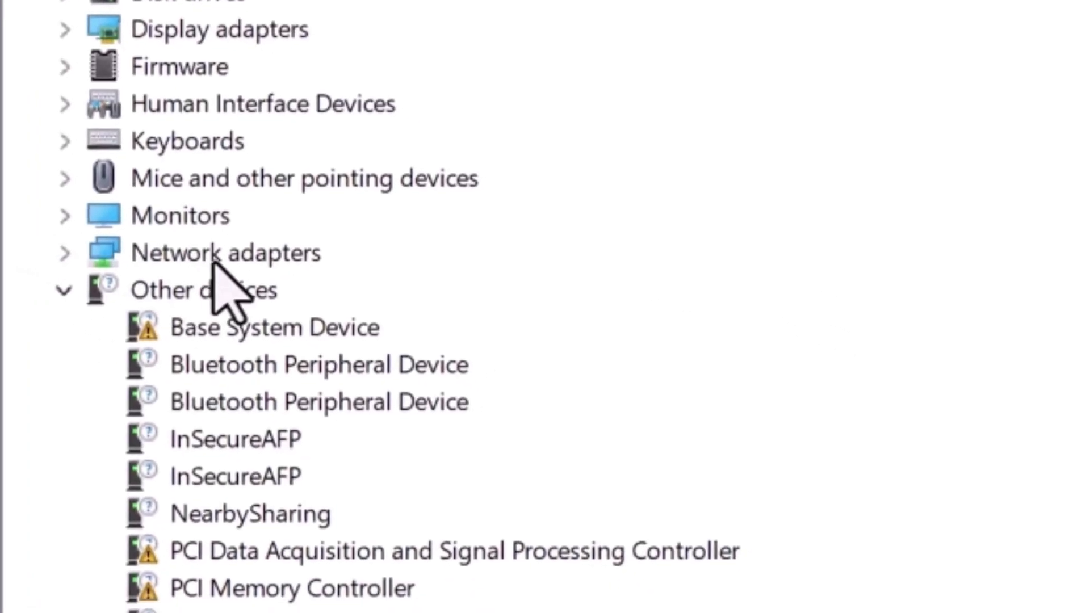
pyautogui.click(61, 253)
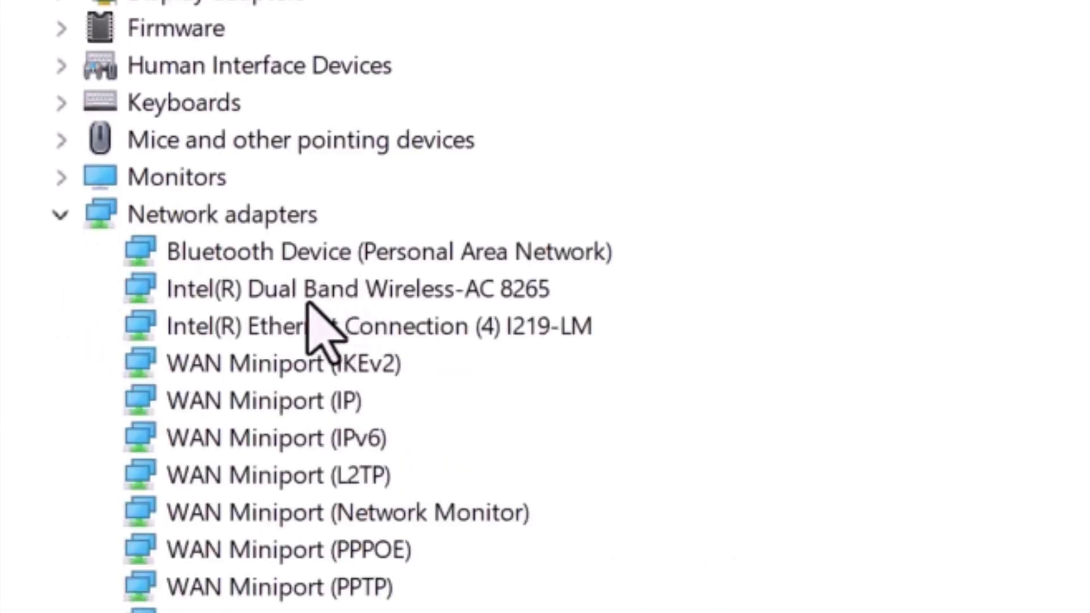
# Update the Intel(R) Dual Band Wireless-AC 8265 driver using the automatic driver search, and close Device Manager.
pyautogui.click(291, 297)
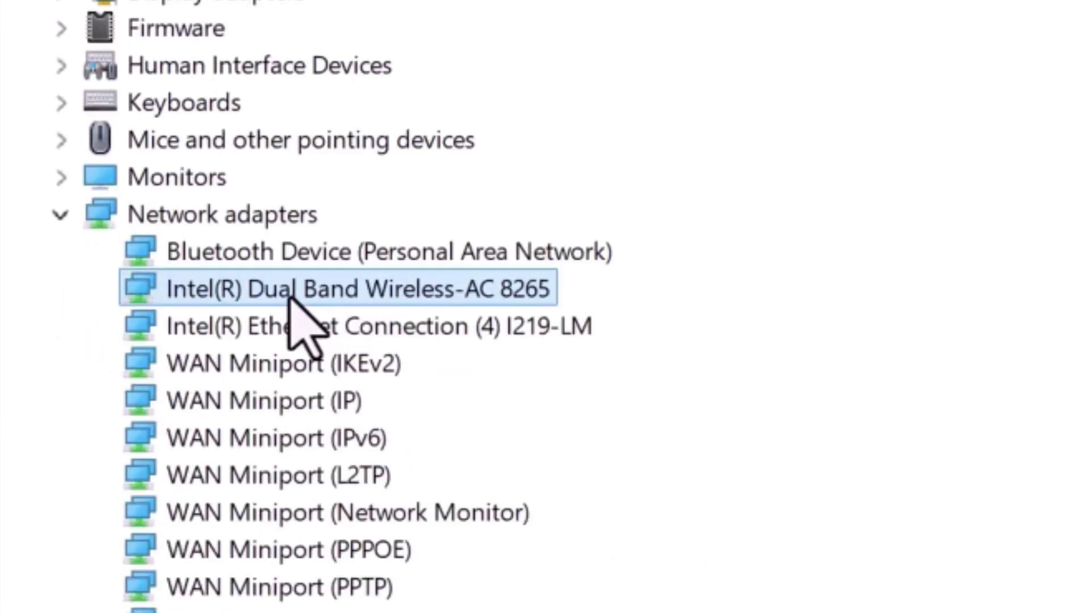
pyautogui.rightClick(290, 298)
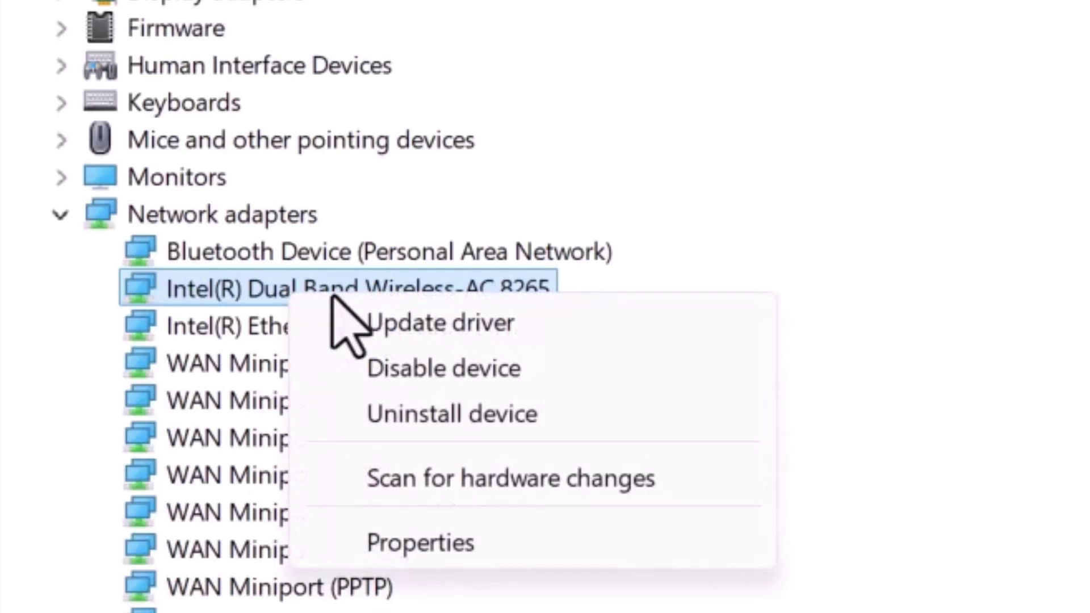
pyautogui.click(448, 327)
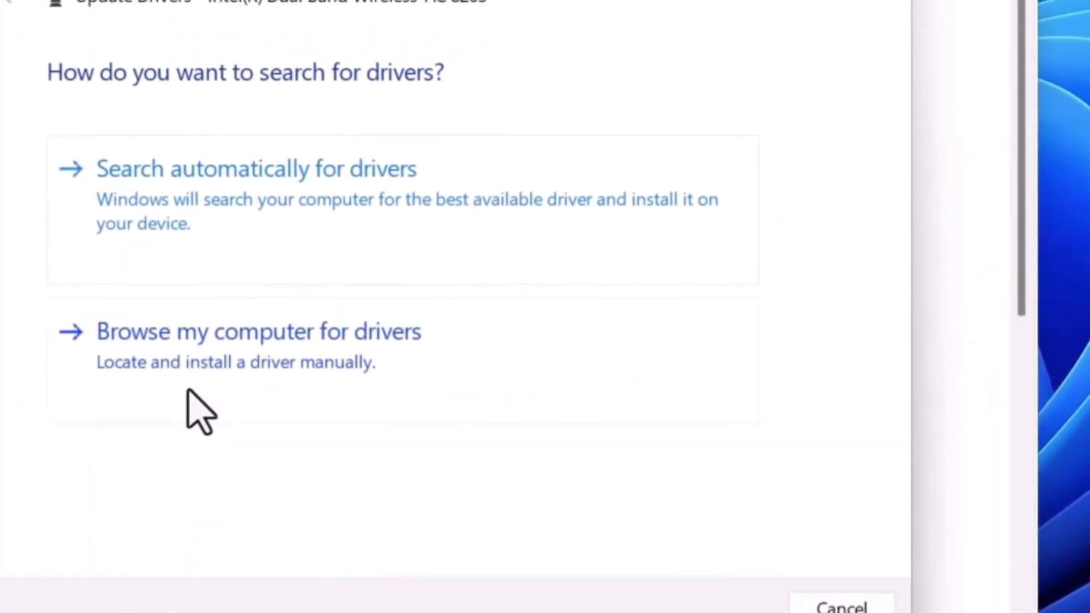
pyautogui.click(202, 223)
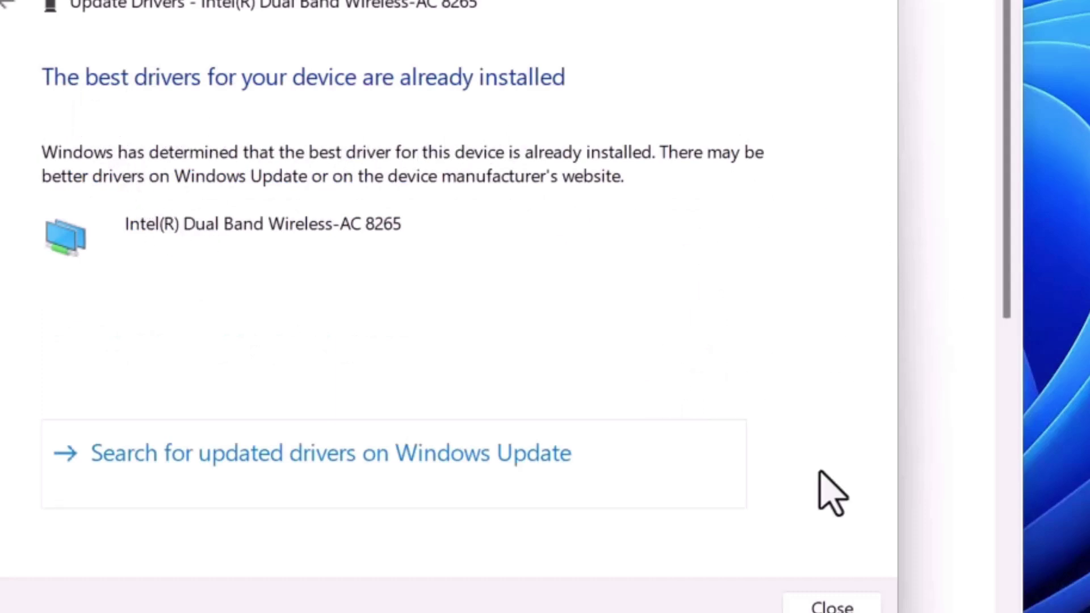
pyautogui.click(833, 606)
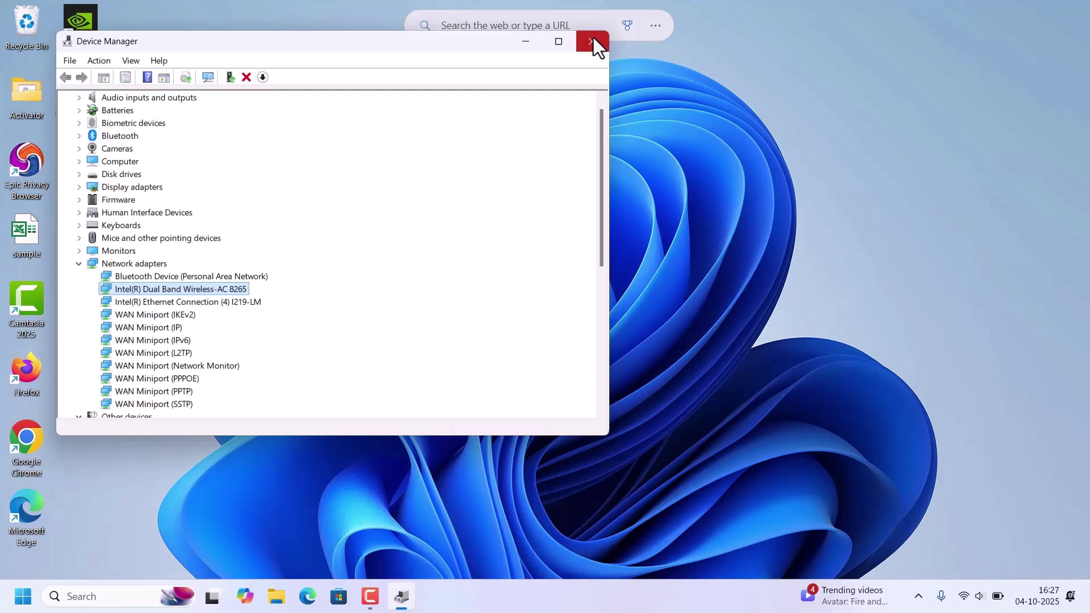
pyautogui.click(592, 41)
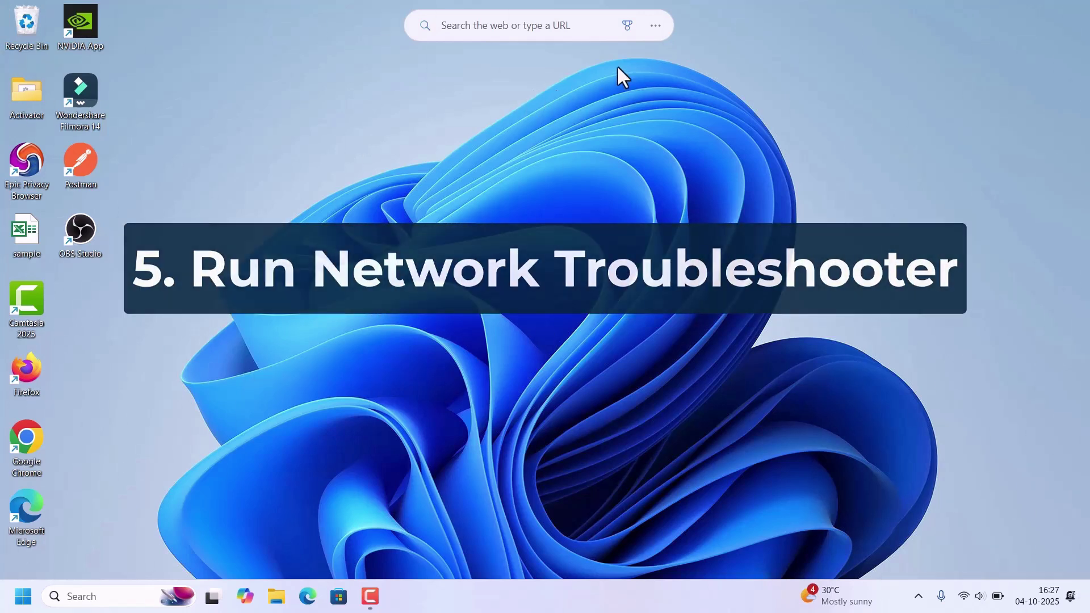
# Open the Other troubleshooters page in the System troubleshooting settings.
pyautogui.click(23, 596)
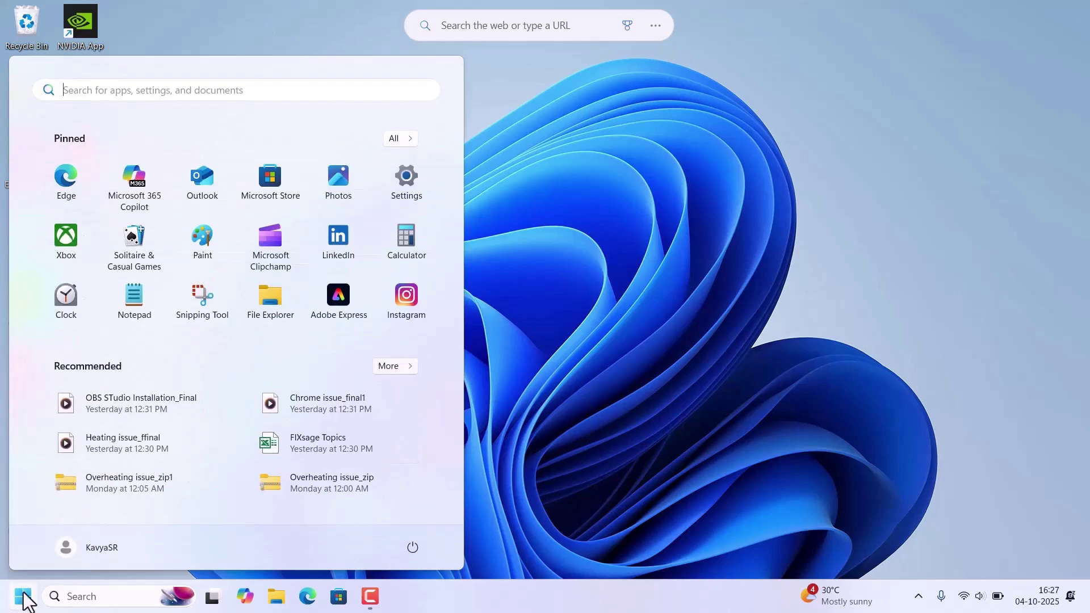
pyautogui.click(417, 172)
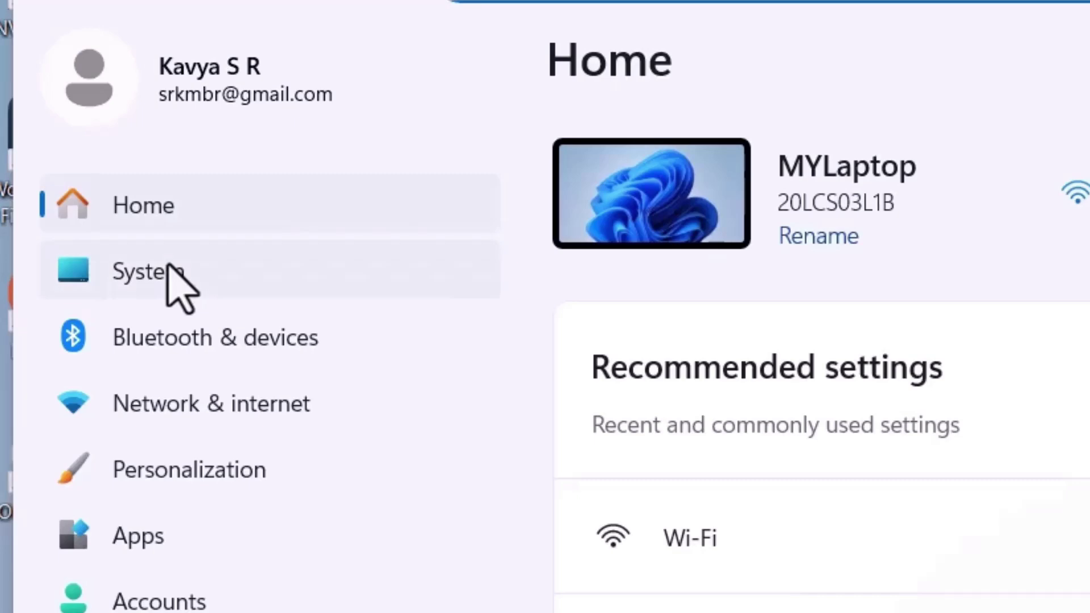
pyautogui.click(168, 266)
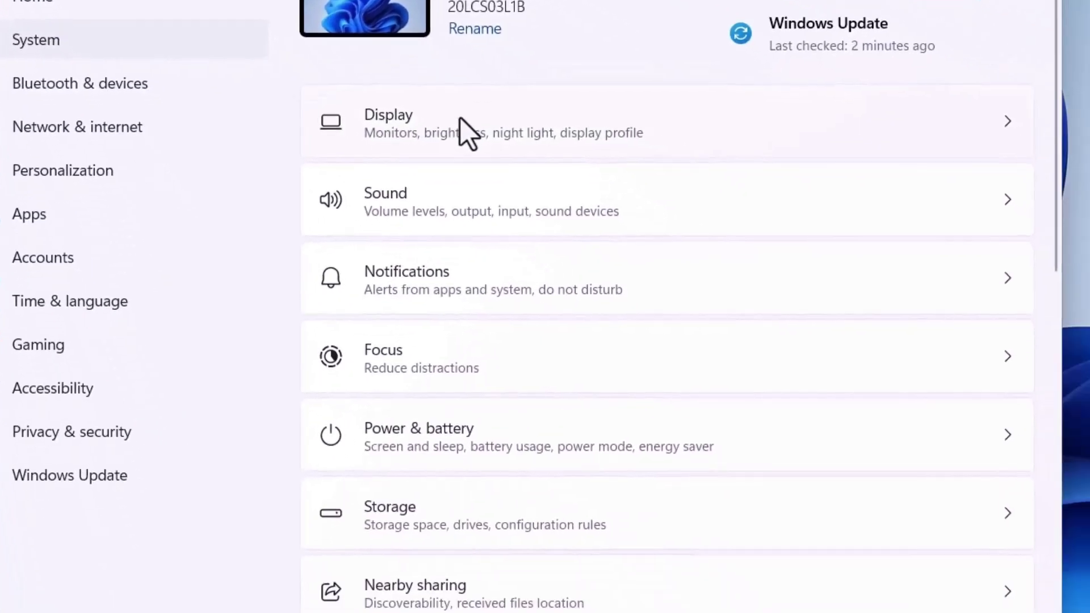
pyautogui.scroll(-5, 624, 240)
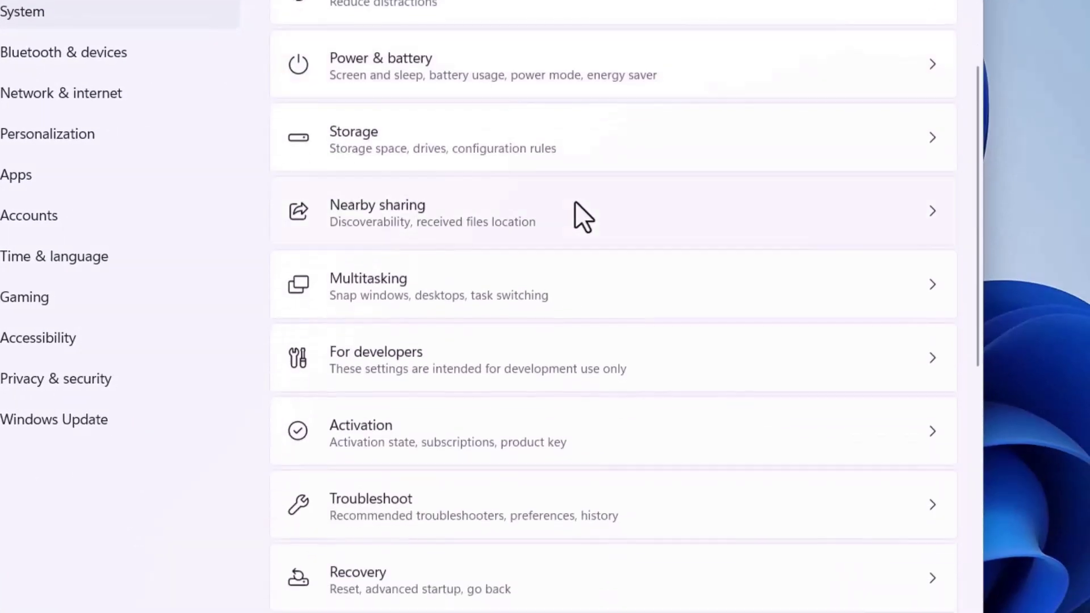
pyautogui.scroll(-4, 577, 205)
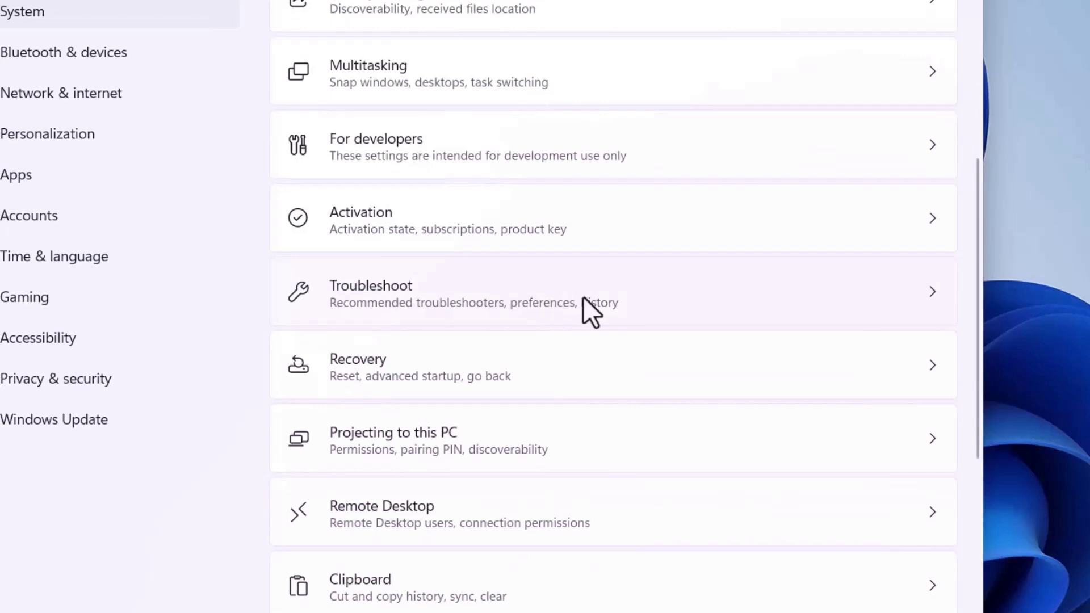
pyautogui.click(582, 301)
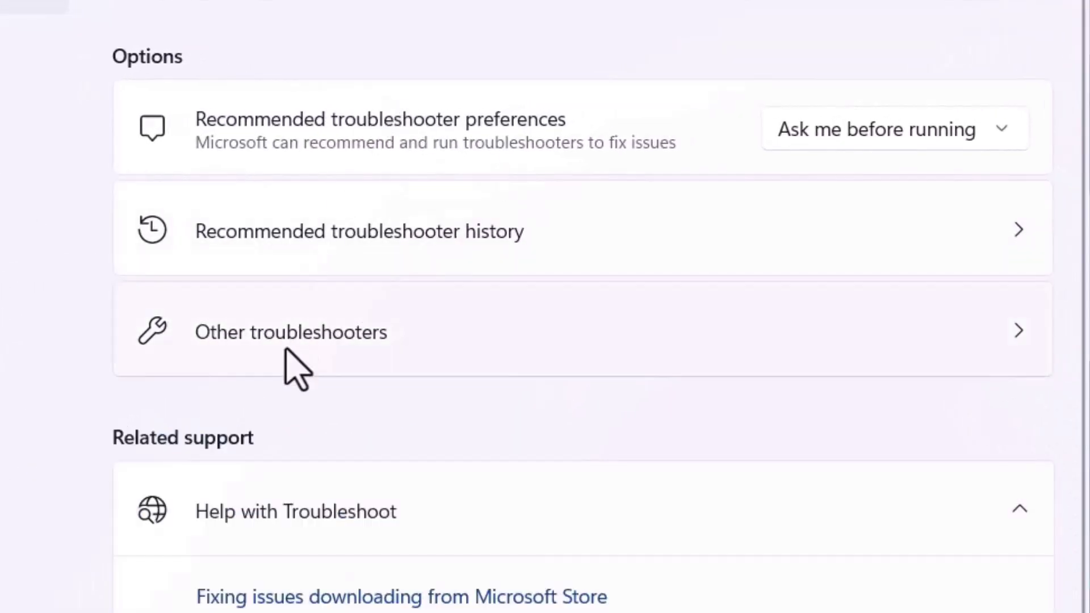
pyautogui.click(459, 355)
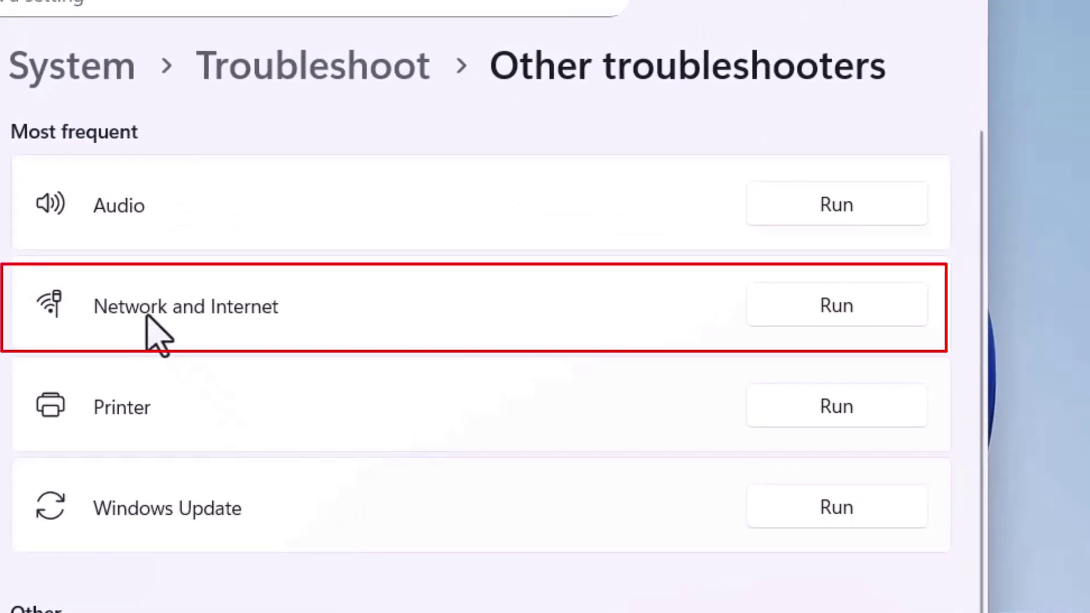
# Run the Network and Internet troubleshooter, and close the Get Help and Settings windows.
pyautogui.click(847, 302)
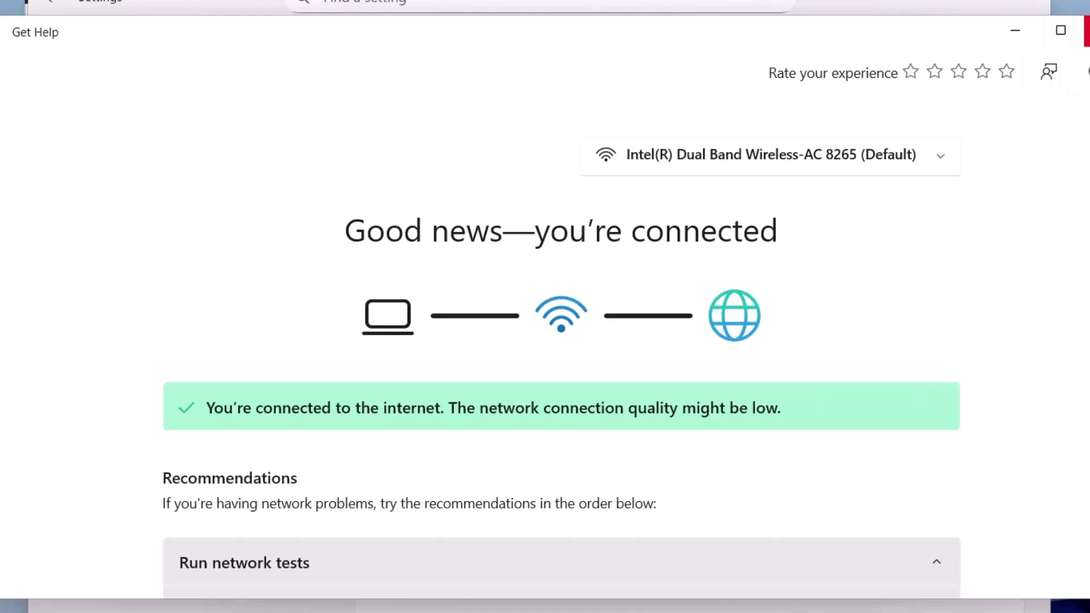
pyautogui.click(1016, 30)
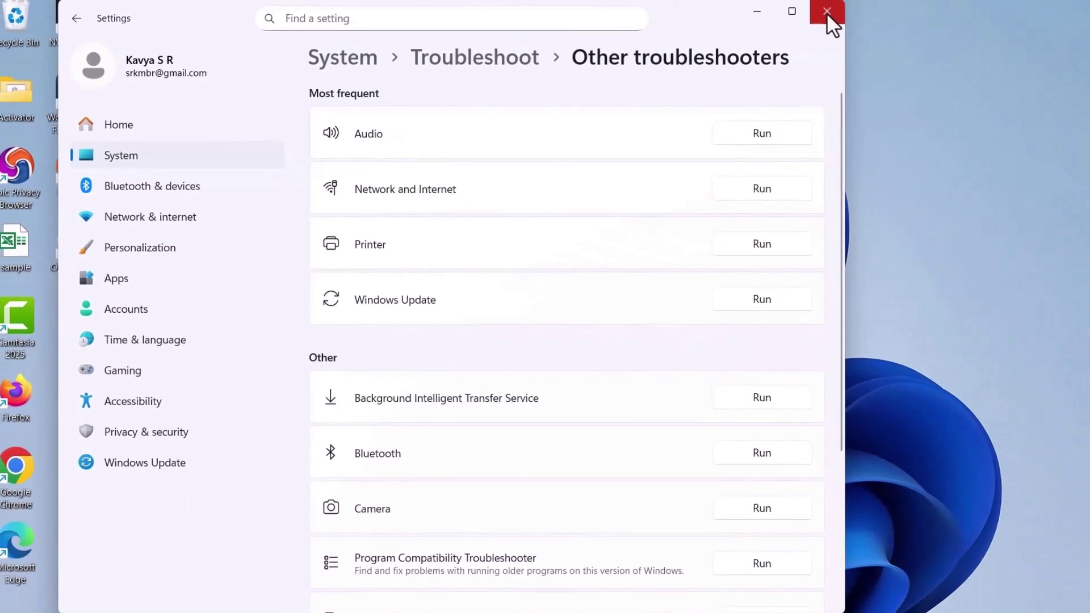
pyautogui.click(827, 12)
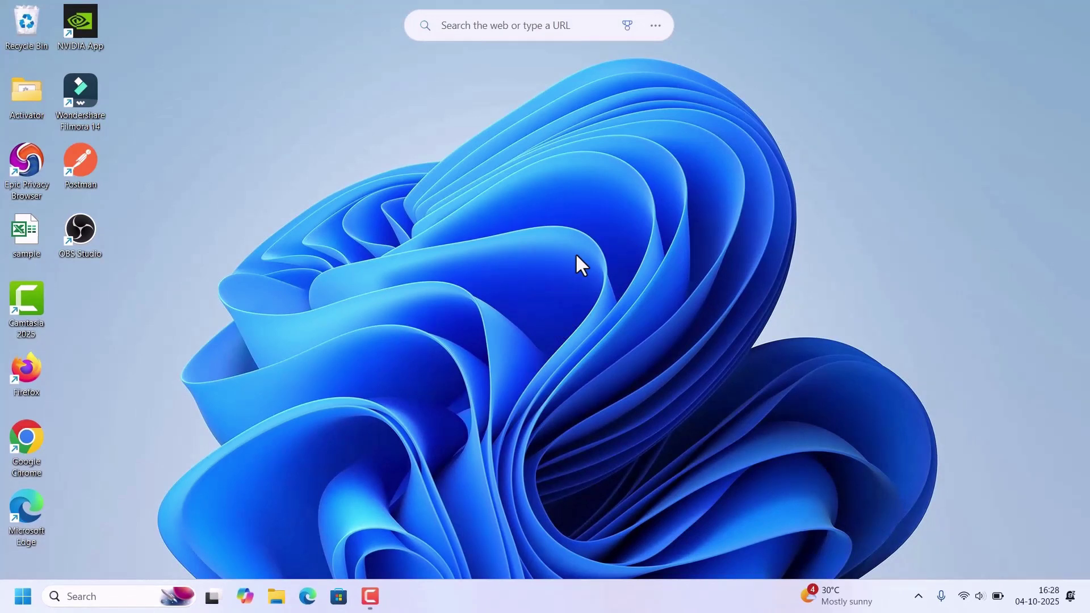